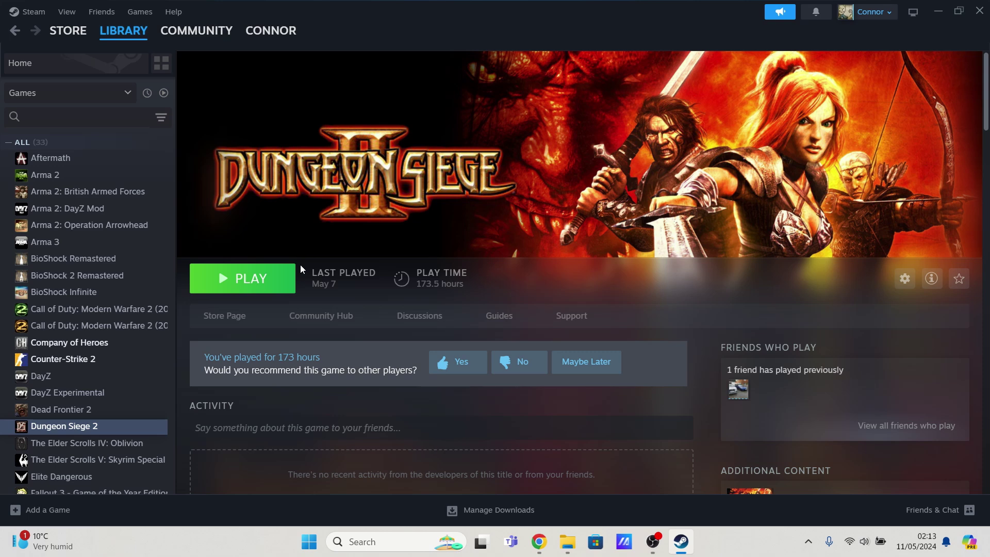
Step: Put Steam aside and review the PCGamingWiki page for the Dungeon Siege 2 mouse cursor fix, including its address and supported game versions
click(938, 11)
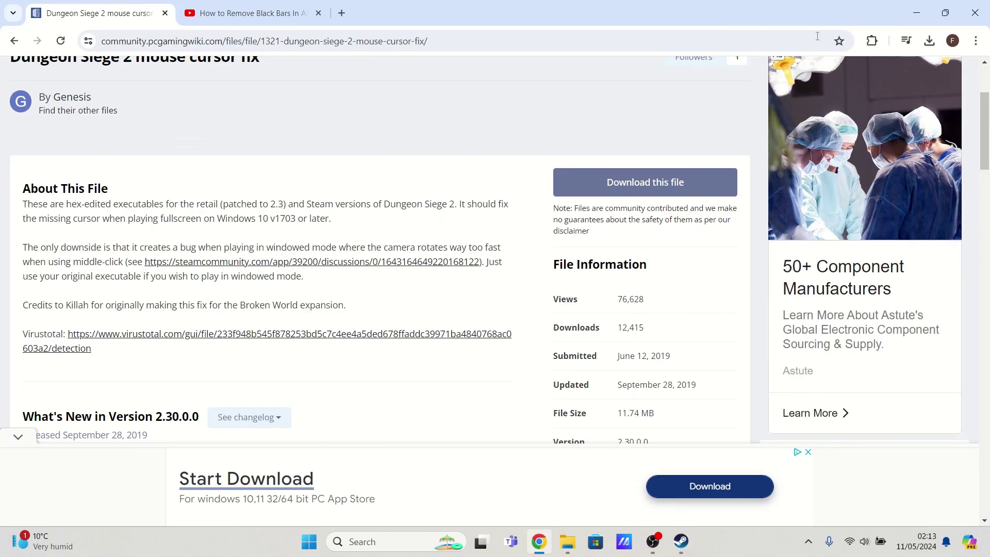
click(495, 42)
click(496, 42)
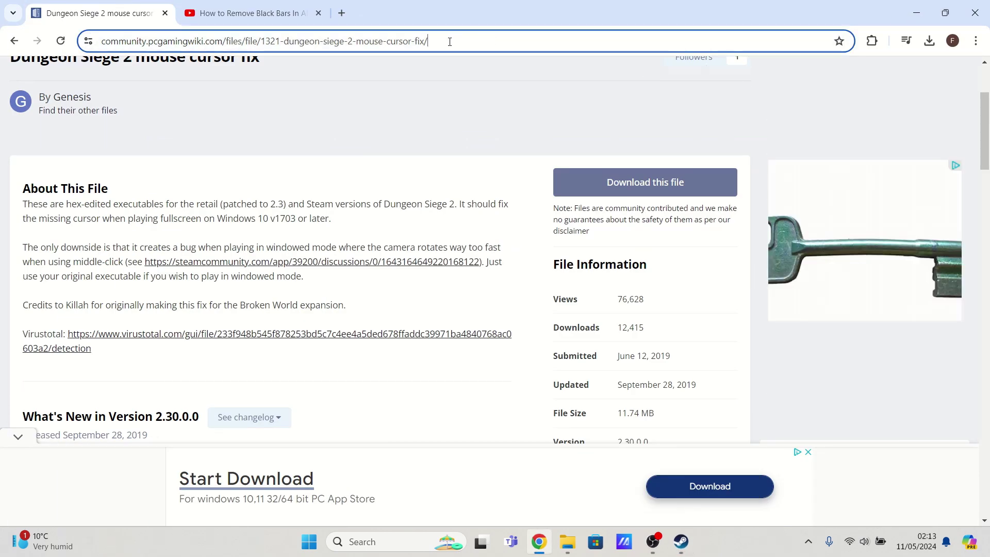
drag(439, 42, 89, 41)
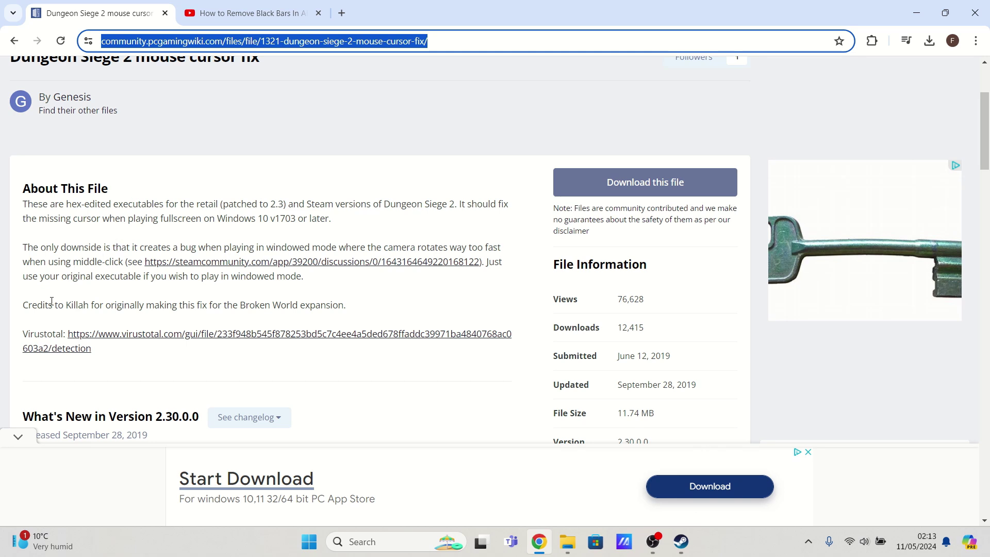
drag(306, 204, 458, 202)
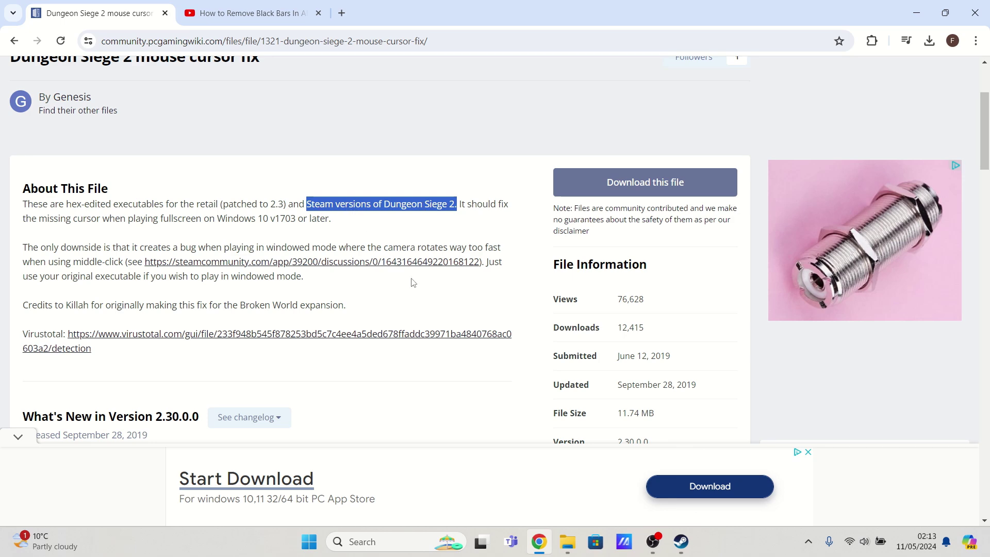
click(413, 283)
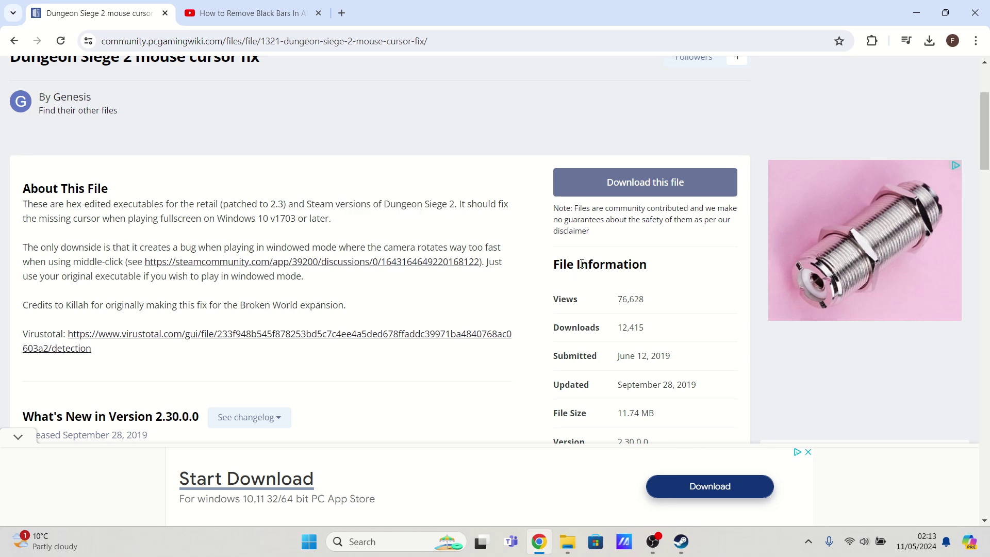
Step: Request the Dungeon Siege 2 mouse cursor fix download and agree to the download terms
click(608, 189)
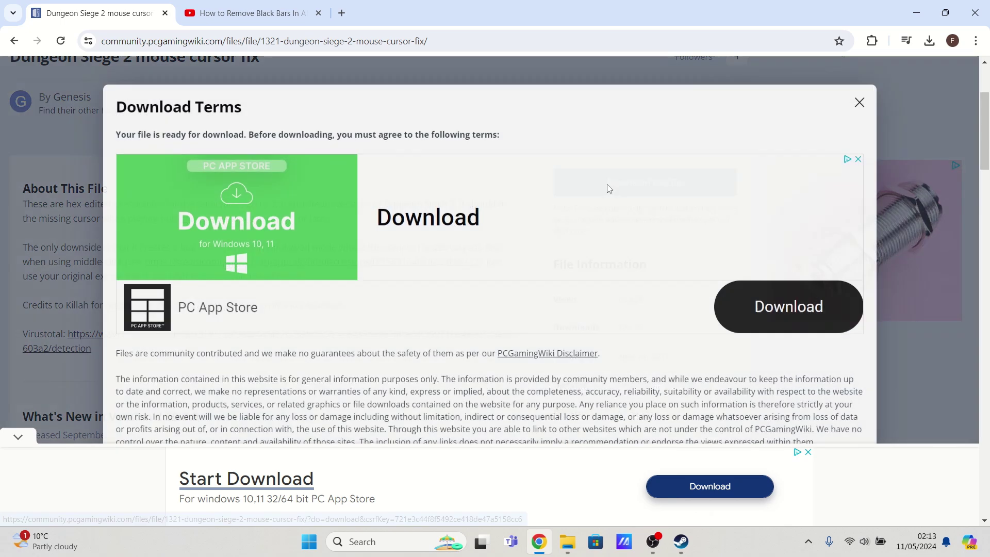
drag(987, 122, 988, 135)
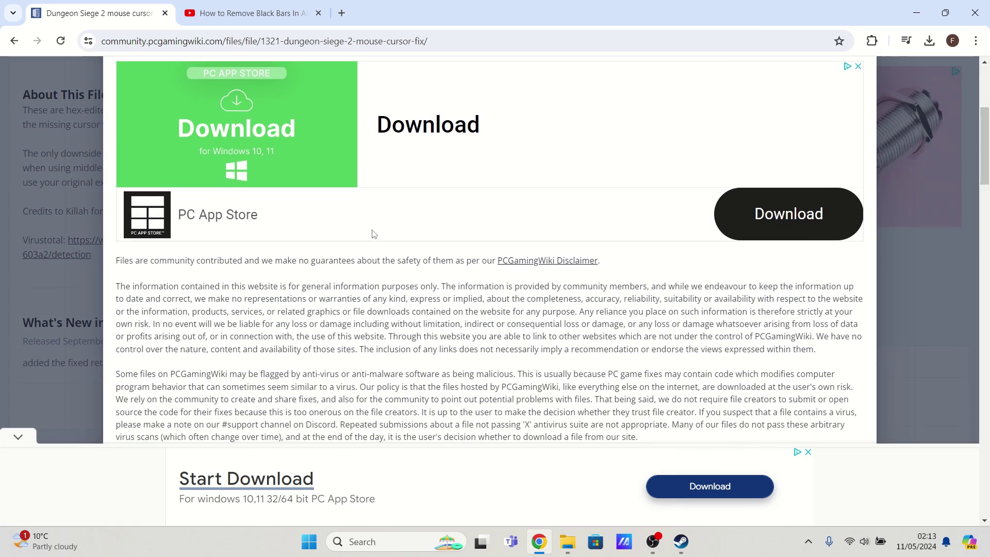
scroll(311, 217, up, 2)
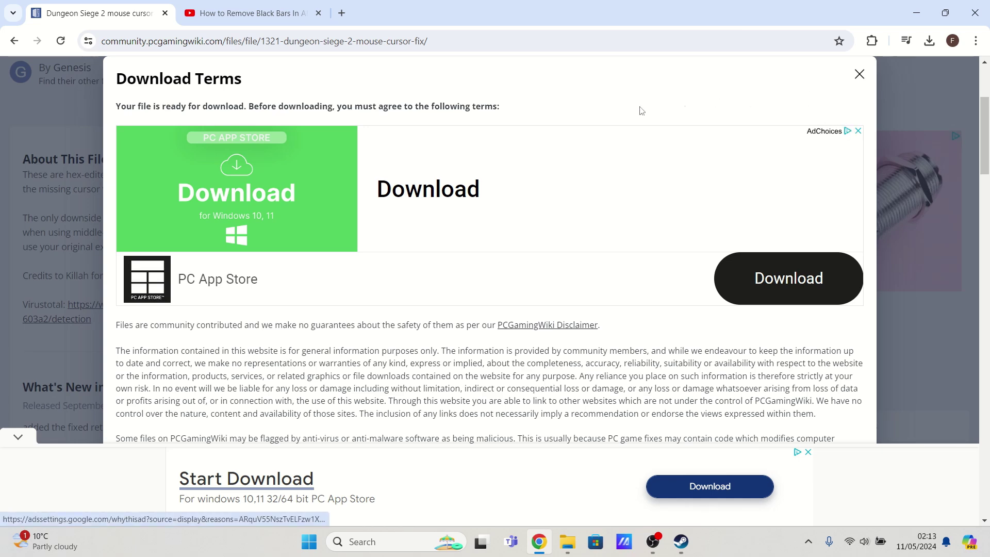
scroll(477, 209, down, 3)
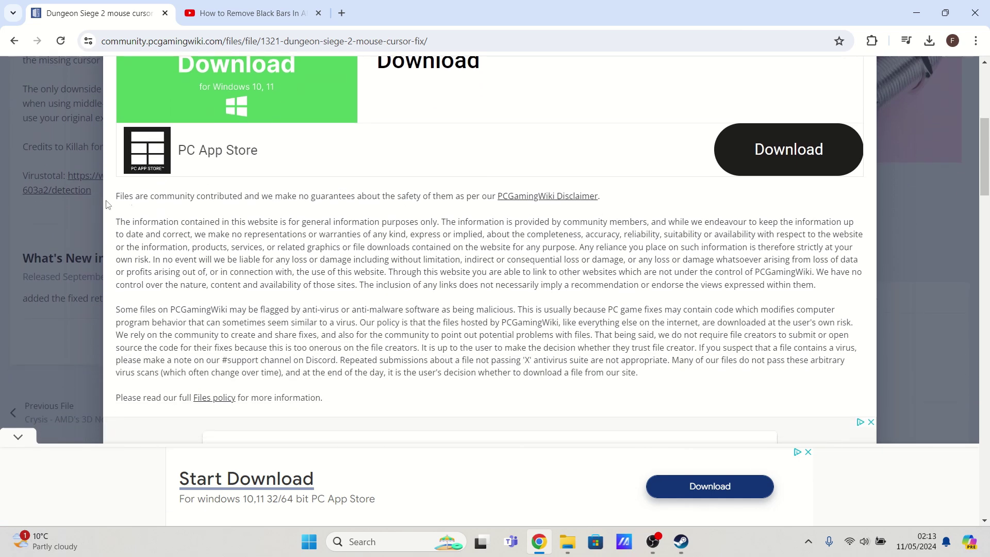
scroll(310, 237, down, 4)
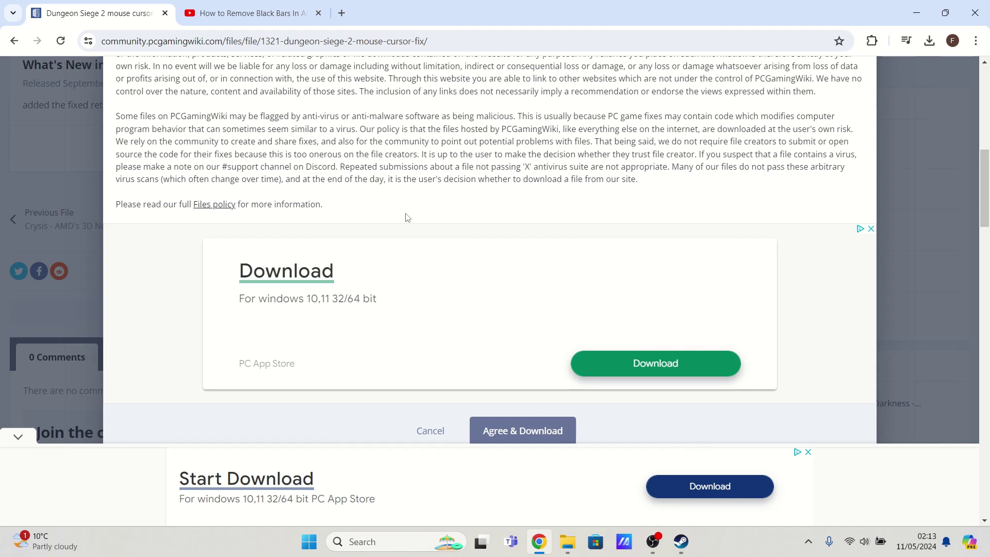
scroll(408, 217, down, 2)
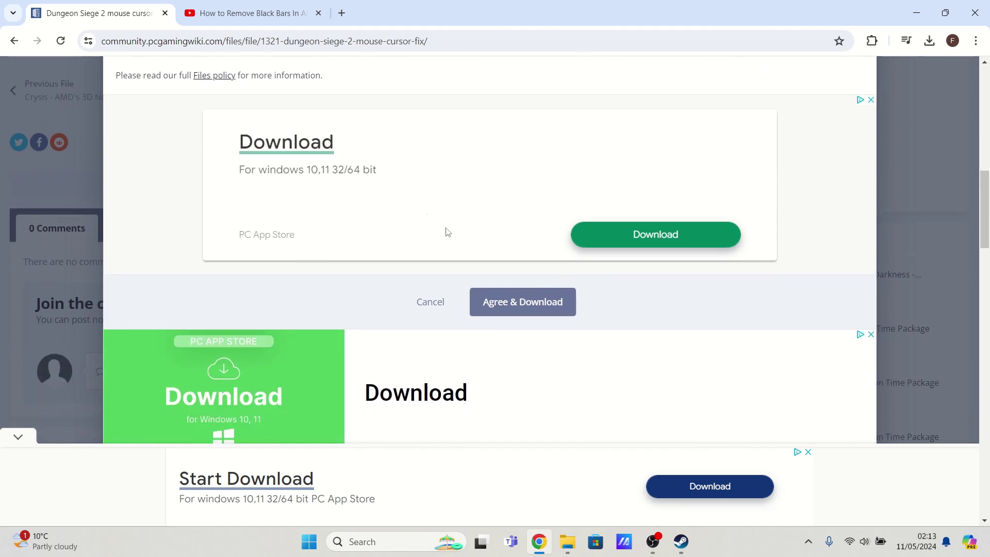
click(517, 305)
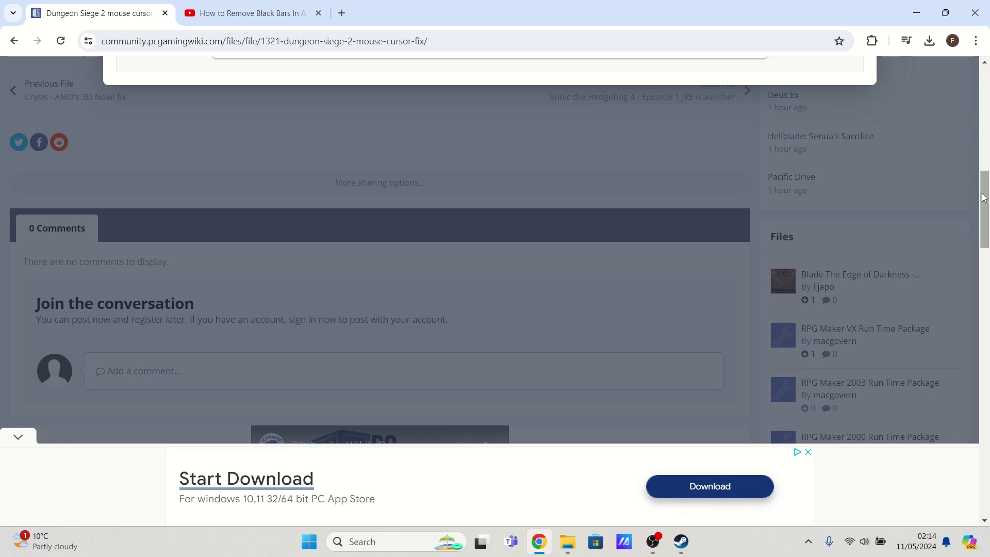
Step: Download DungeonSiege2_fixed_files.zip from the file list and put the browser aside
scroll(872, 167, up, 5)
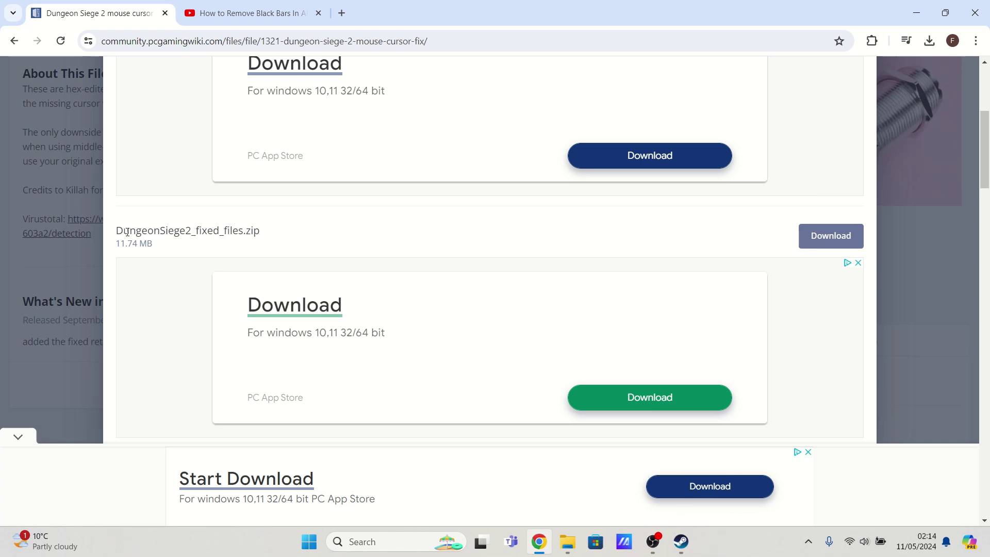
drag(117, 237, 256, 230)
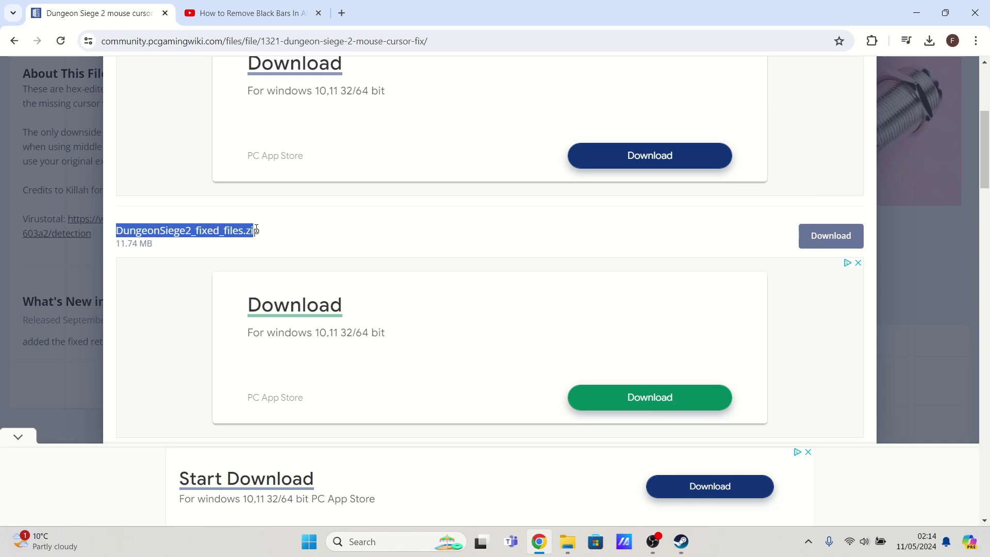
click(227, 234)
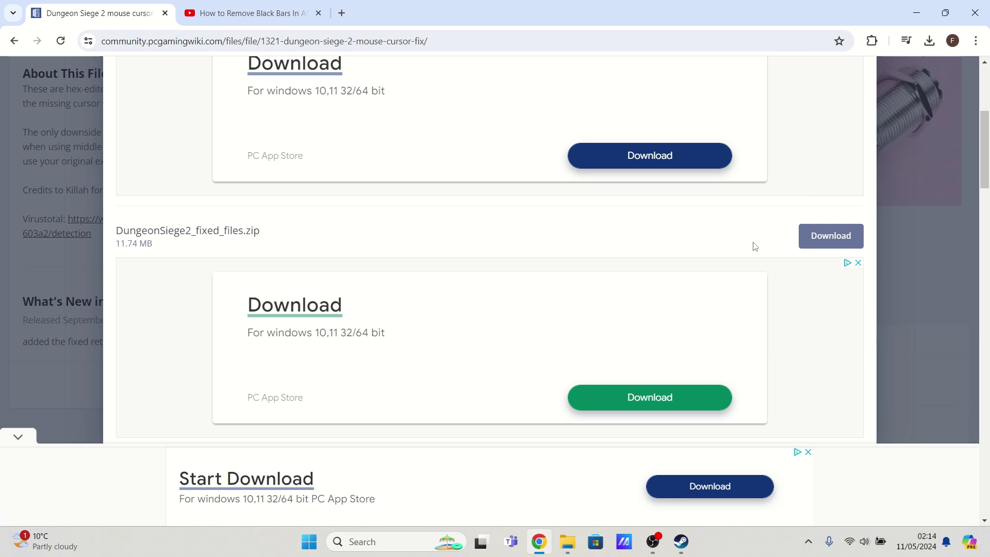
click(839, 226)
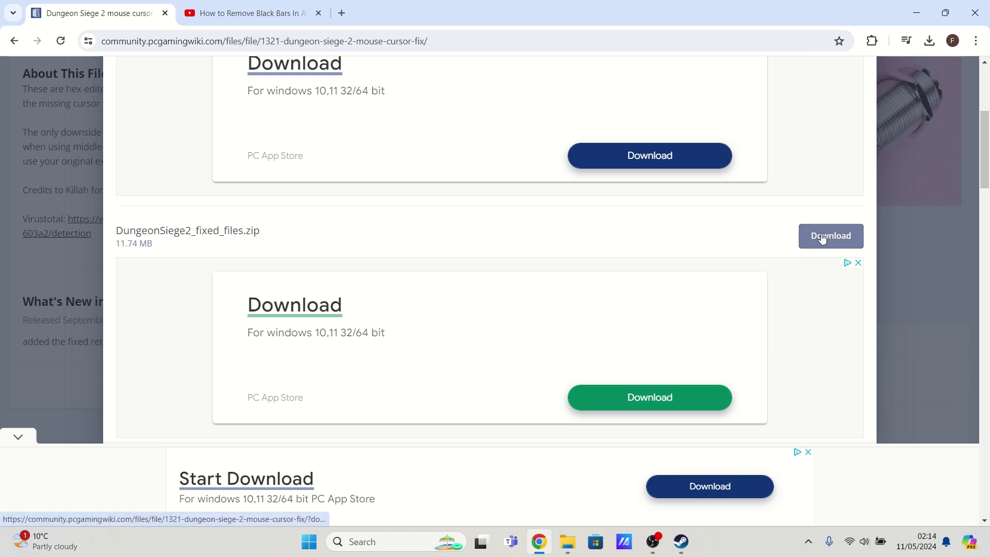
click(822, 239)
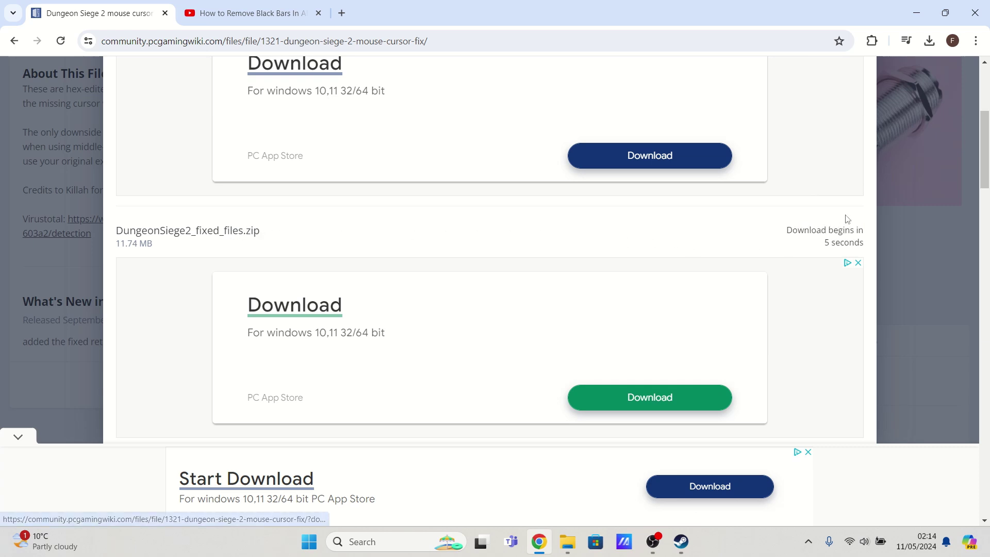
click(916, 12)
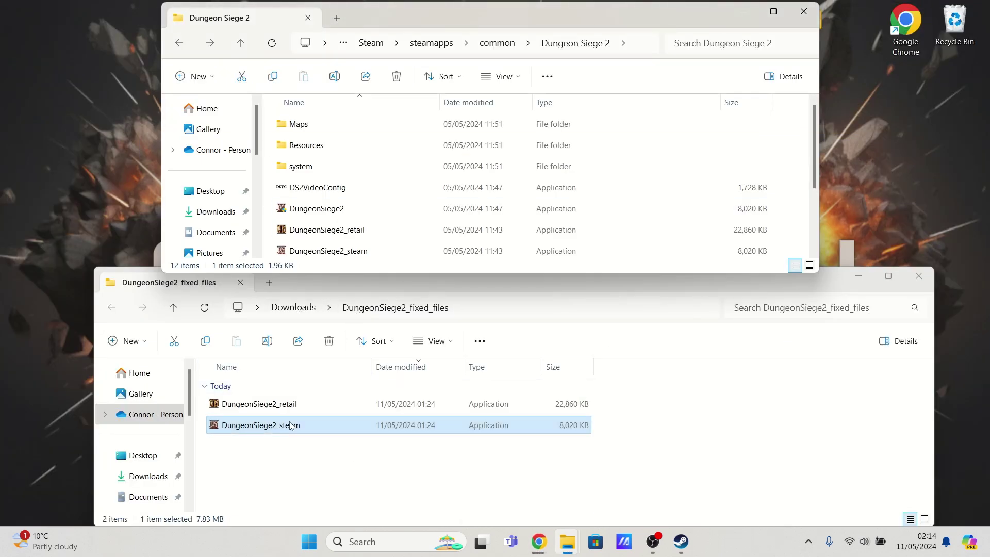
Step: Try to transfer the DungeonSiege2_steam application from the DungeonSiege2_fixed_files folder into the Dungeon Siege 2 game folder
drag(289, 447, 304, 404)
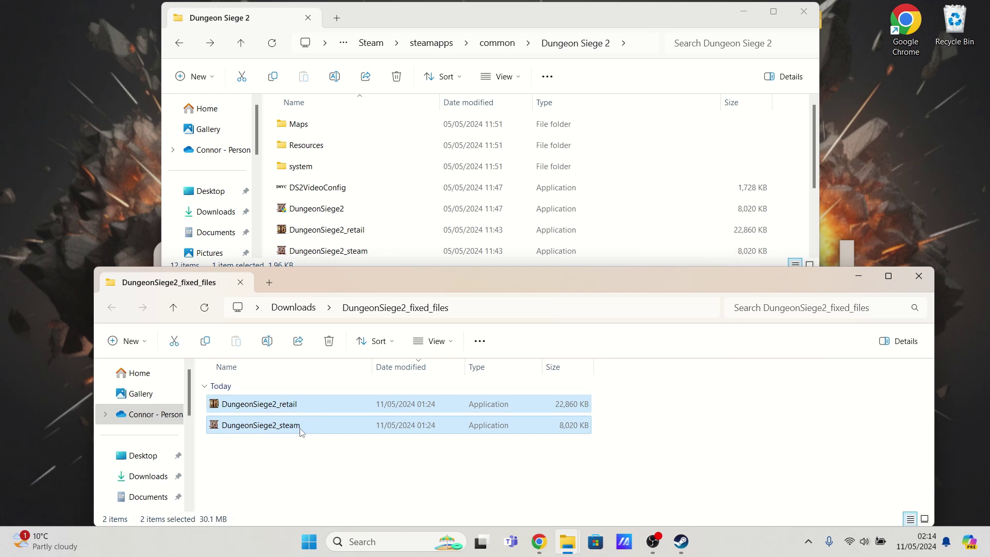
click(291, 444)
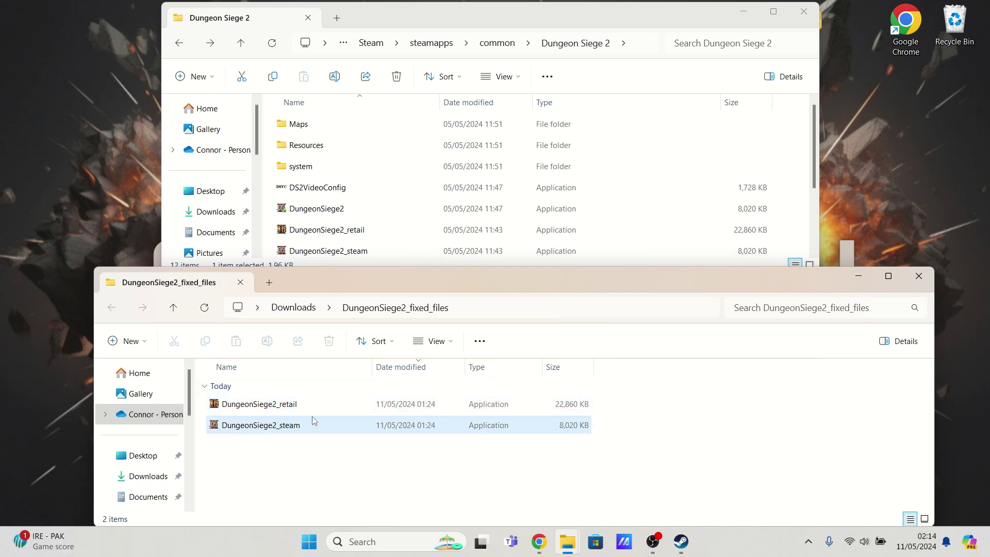
click(284, 429)
drag(276, 430, 658, 274)
Step: Check the shortcut creation option for the DungeonSiege2_steam application in the Dungeon Siege 2 game folder, and put both folder windows aside
click(774, 12)
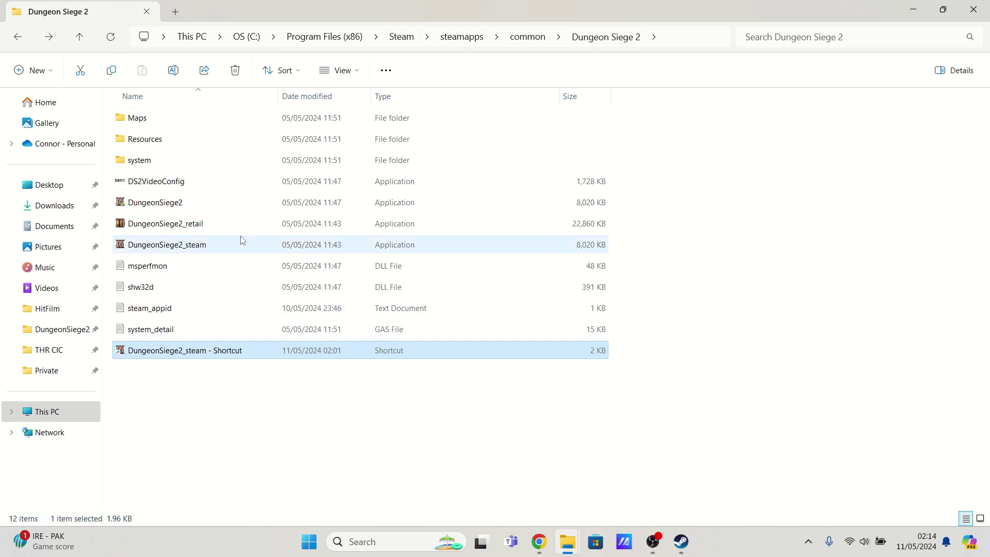
click(199, 245)
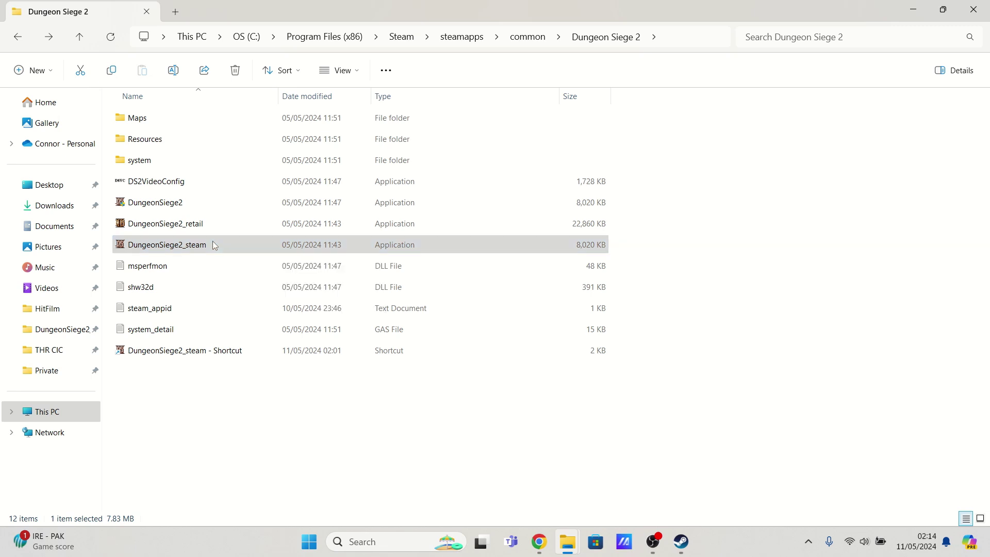
right_click(214, 245)
click(266, 466)
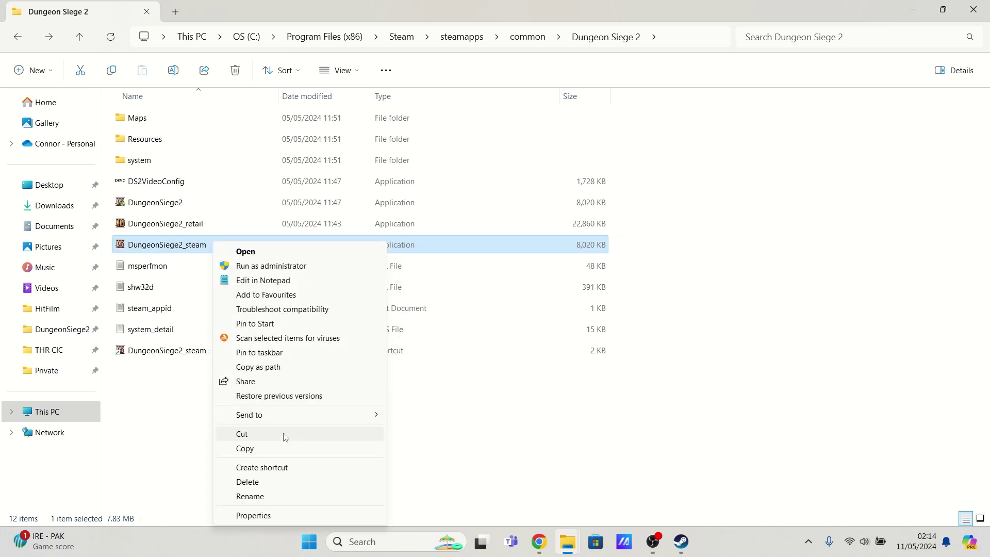
click(191, 422)
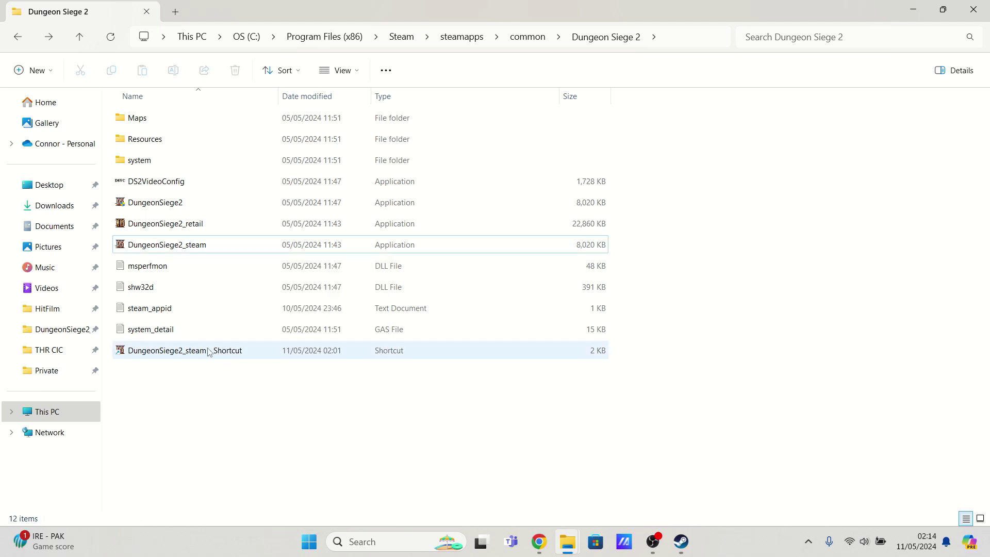
click(911, 9)
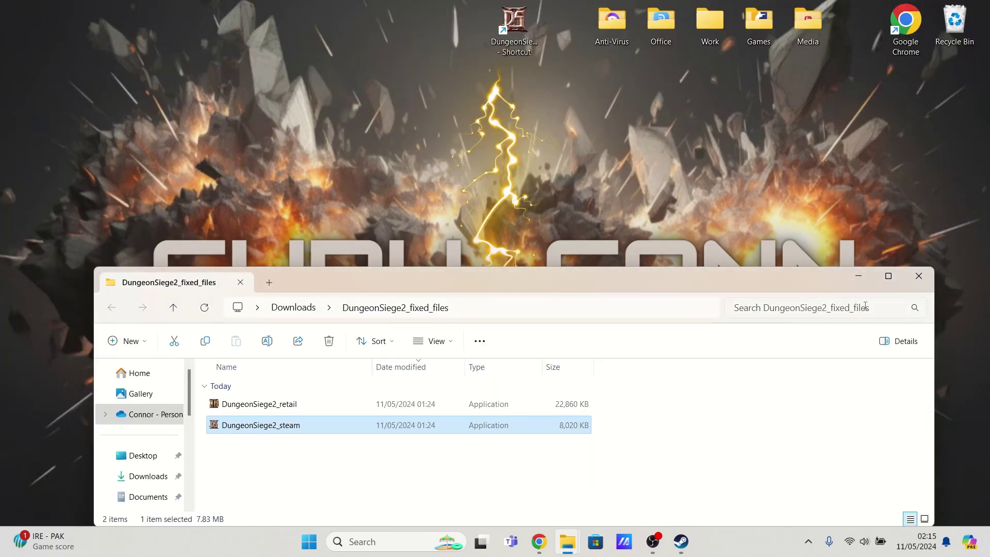
click(866, 267)
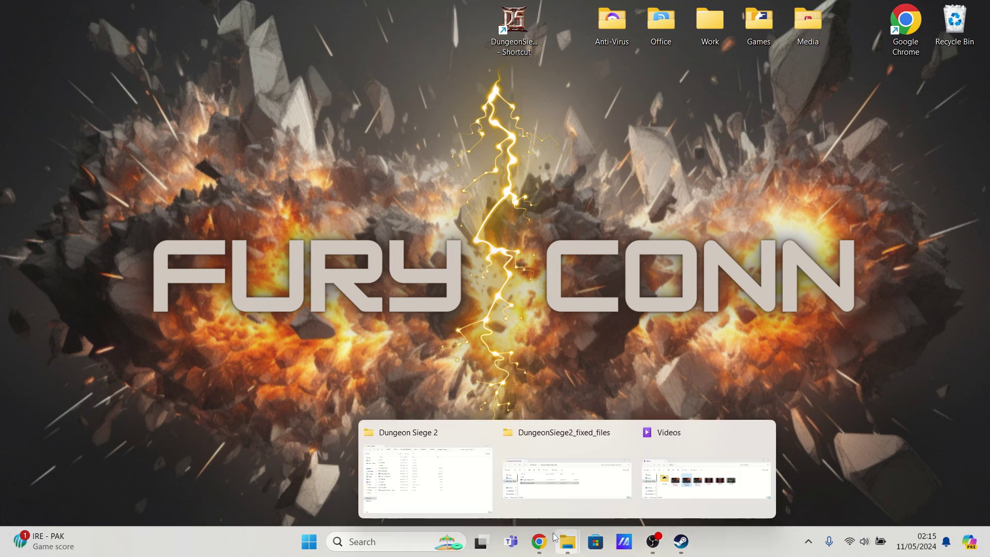
Step: Switch to Chrome and view the YouTube video on removing black bars in any game, checking its address and the Registry Editor chapter
click(539, 541)
click(217, 14)
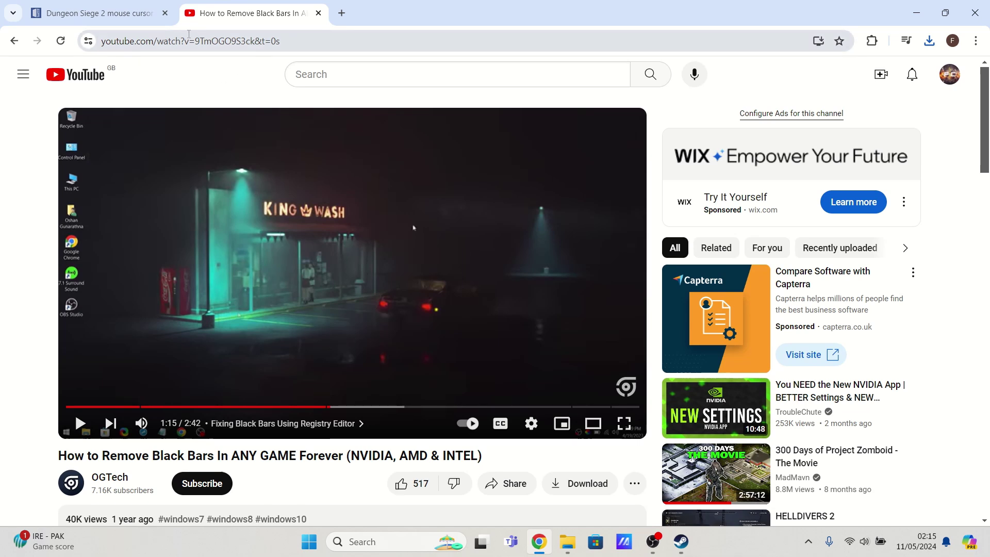
click(200, 36)
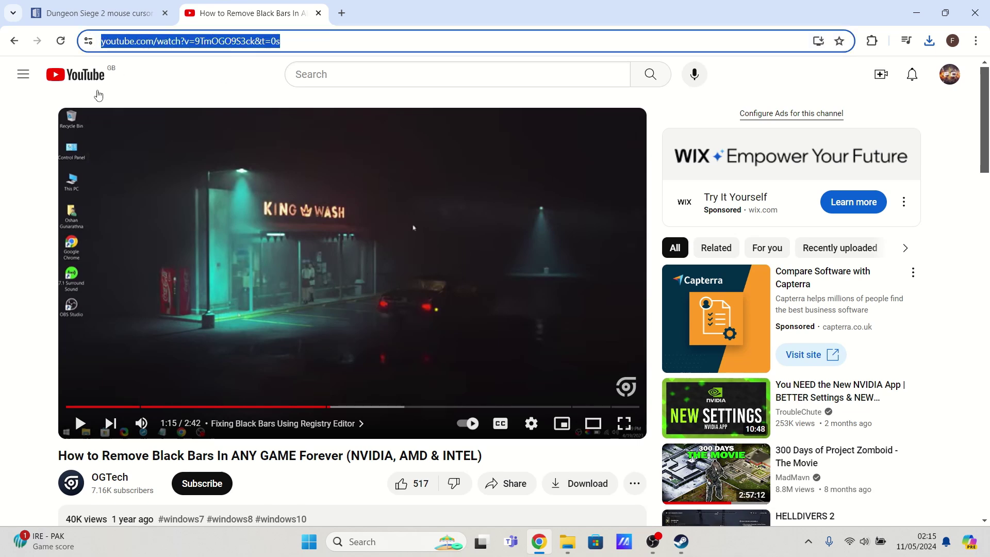
click(49, 125)
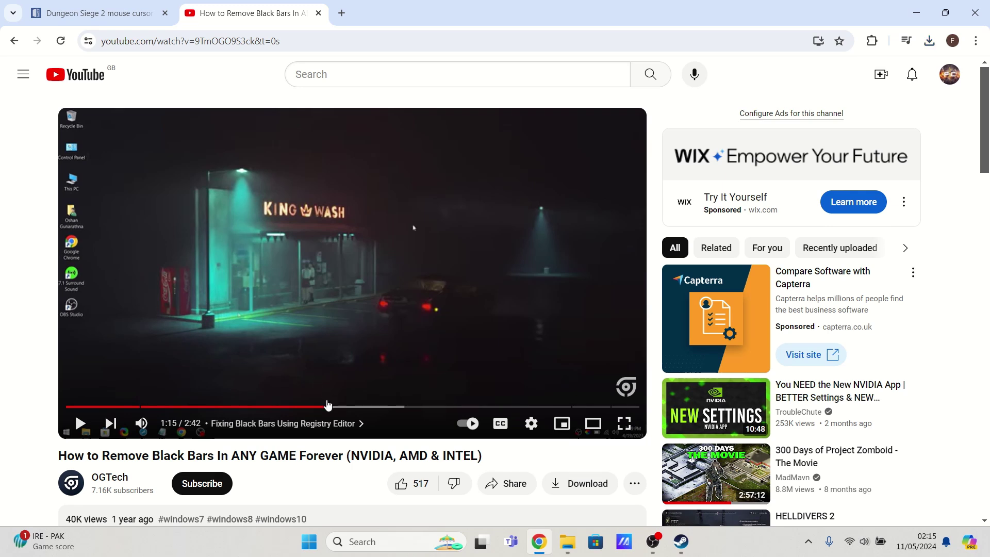
drag(327, 405, 339, 409)
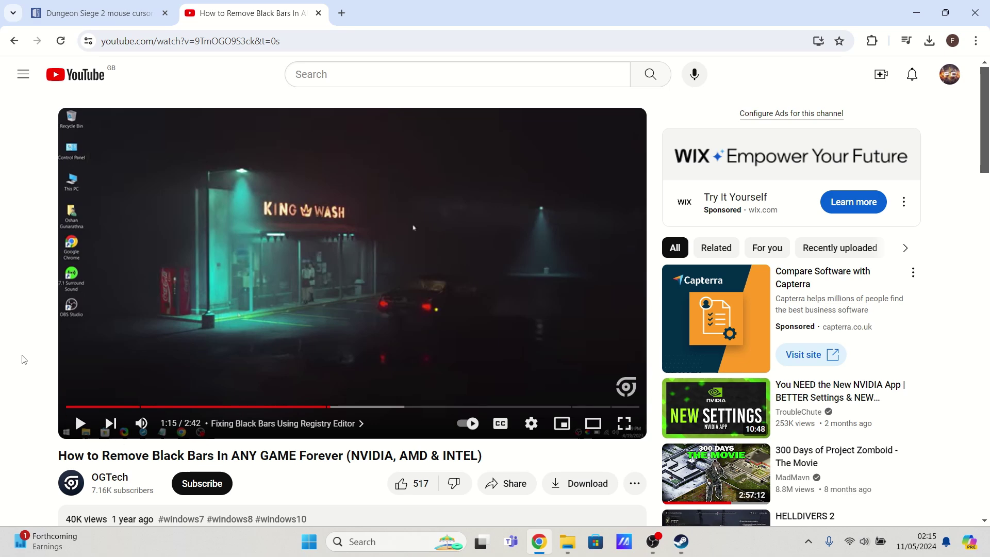
click(916, 13)
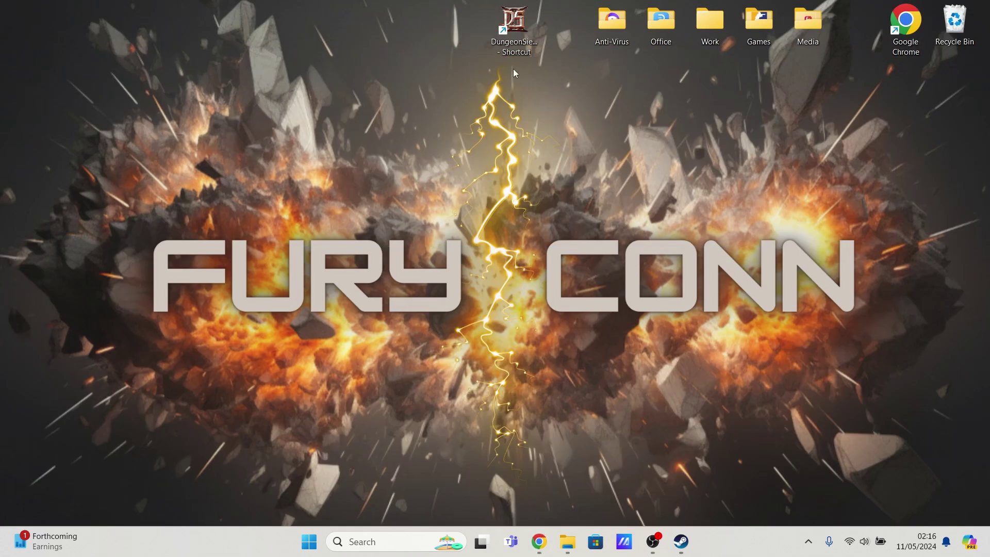